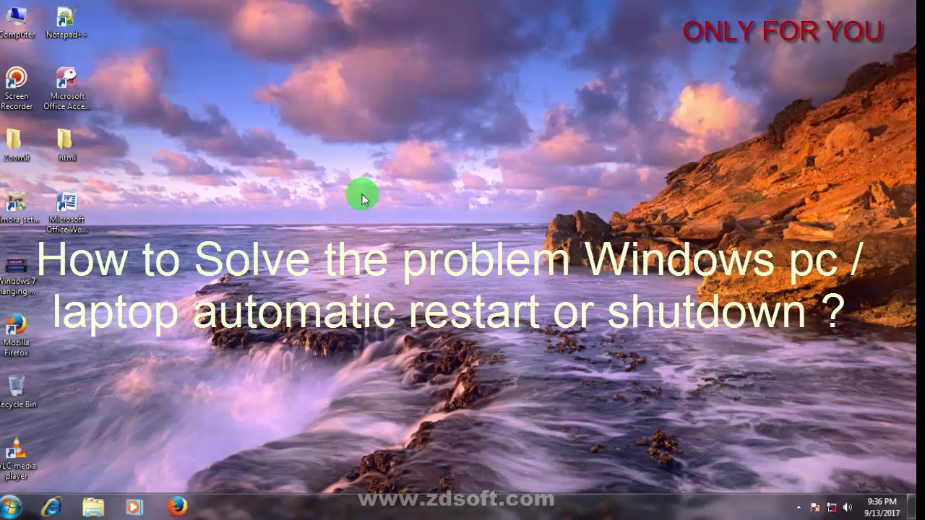
right_click(345, 164)
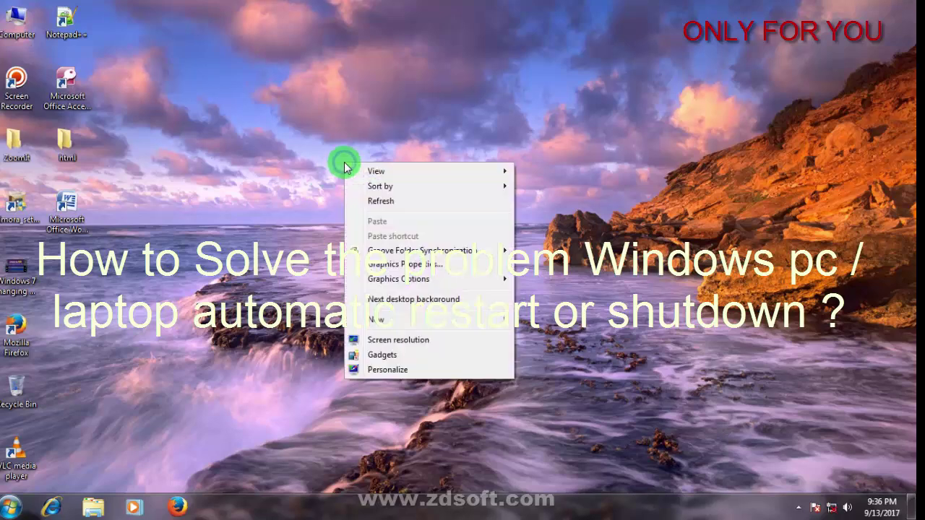
click(393, 203)
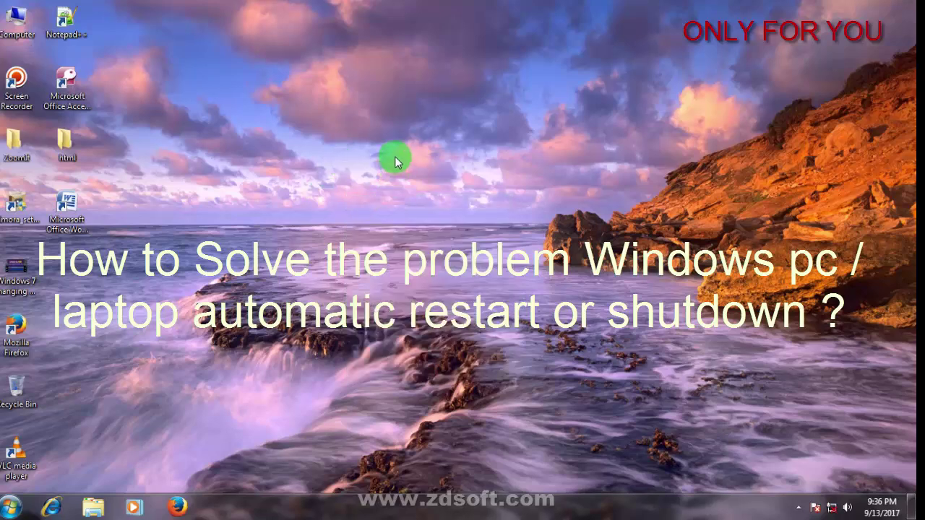
right_click(399, 131)
click(448, 172)
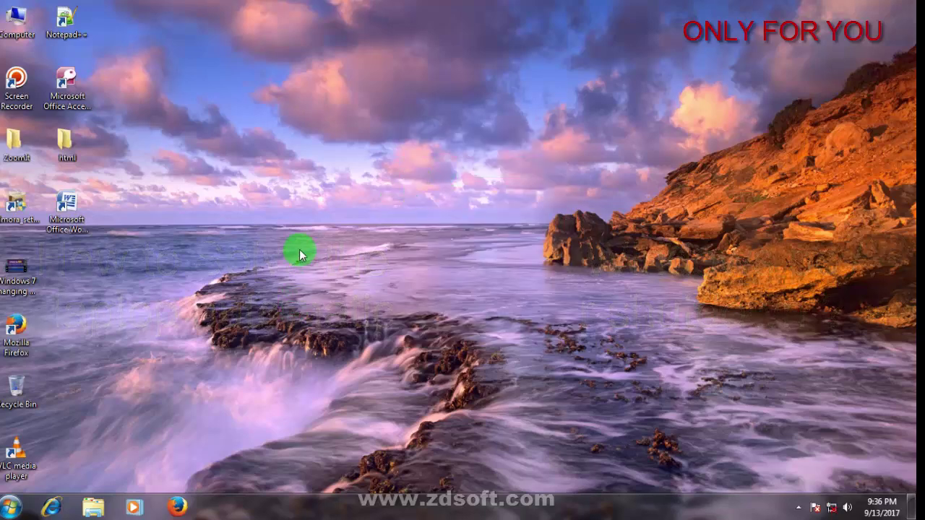
Search Windows for "advance system setting" and open the advanced system settings
click(19, 500)
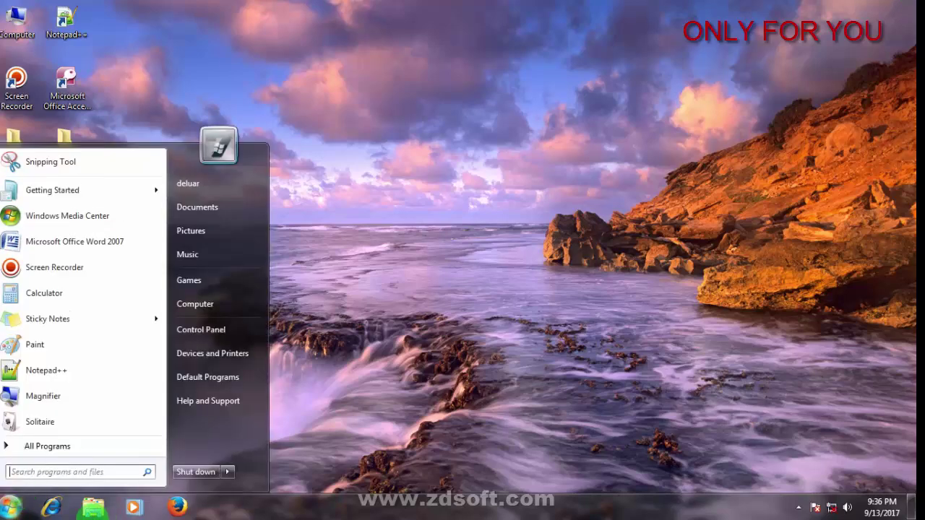
click(62, 471)
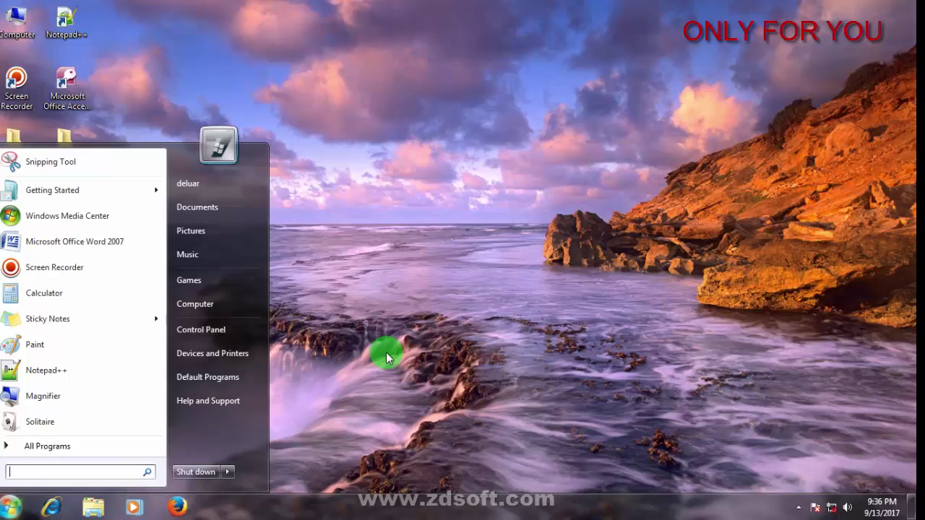
text(ad)
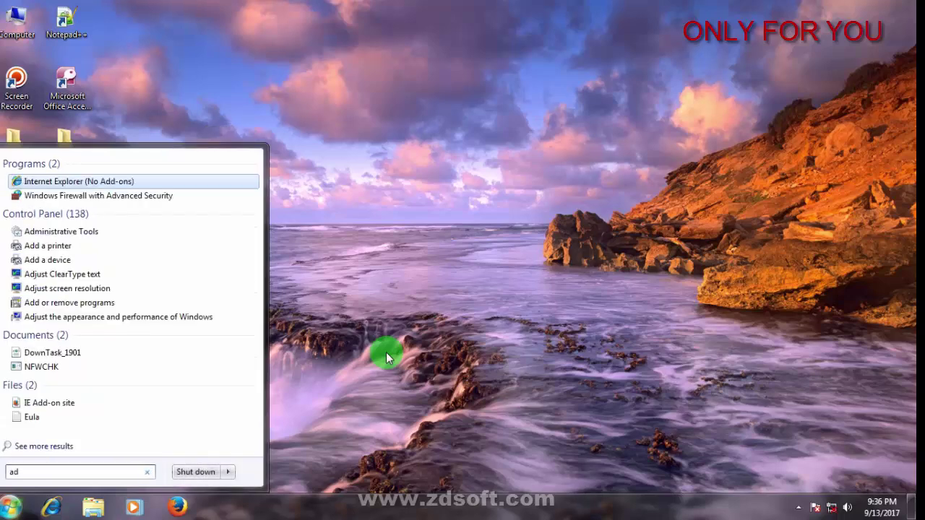
text(vance)
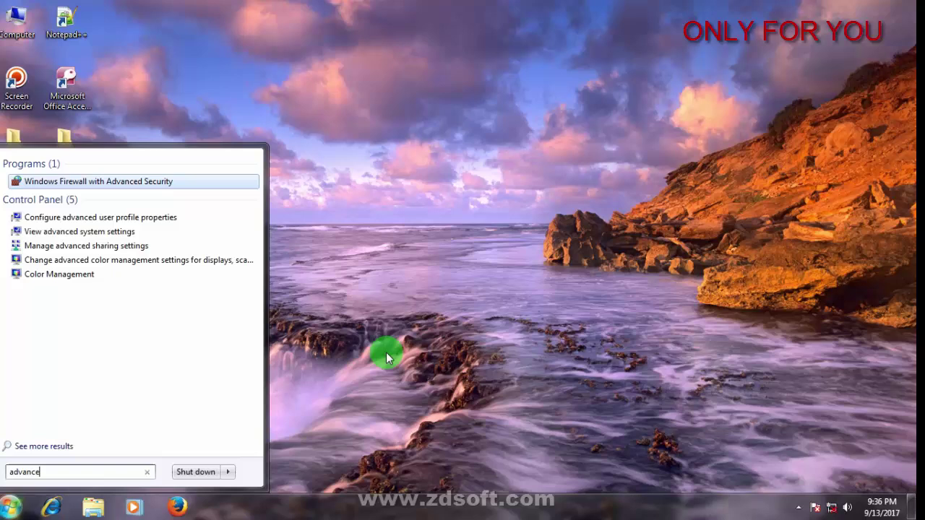
text( syst)
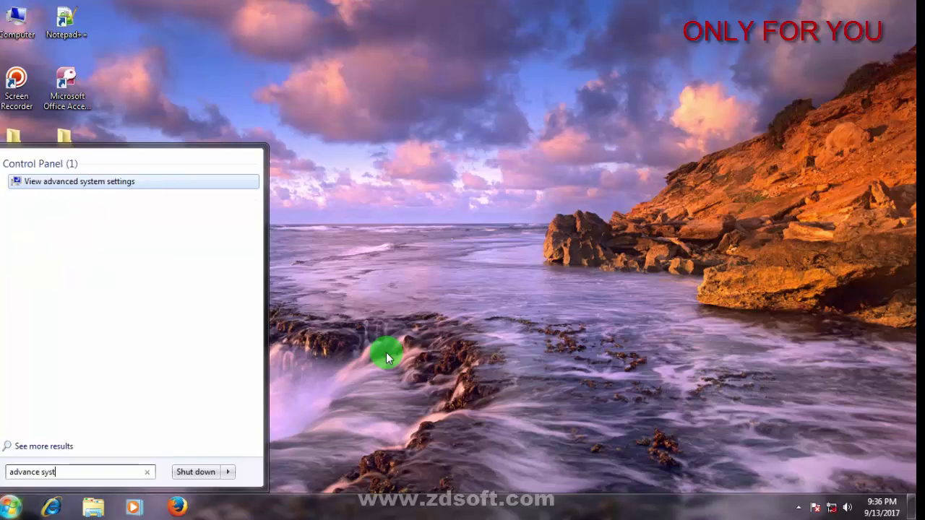
text(em setting)
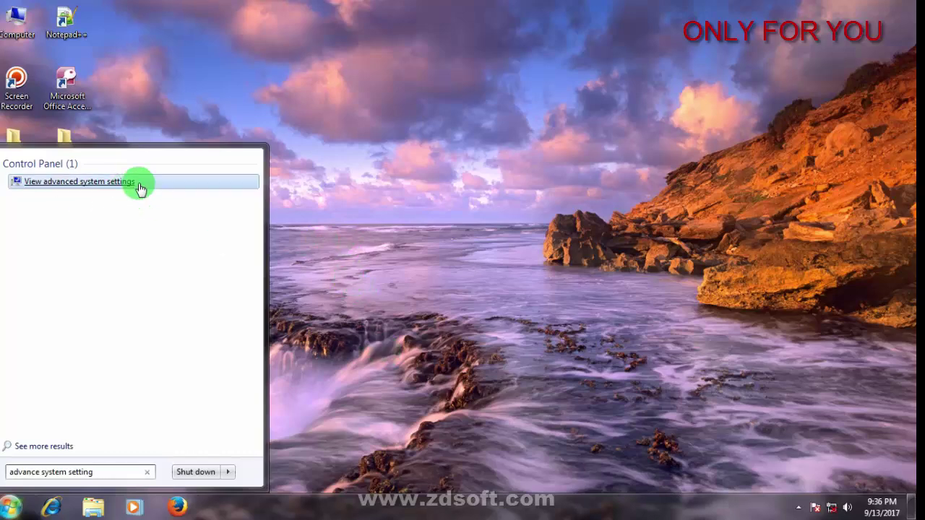
click(110, 185)
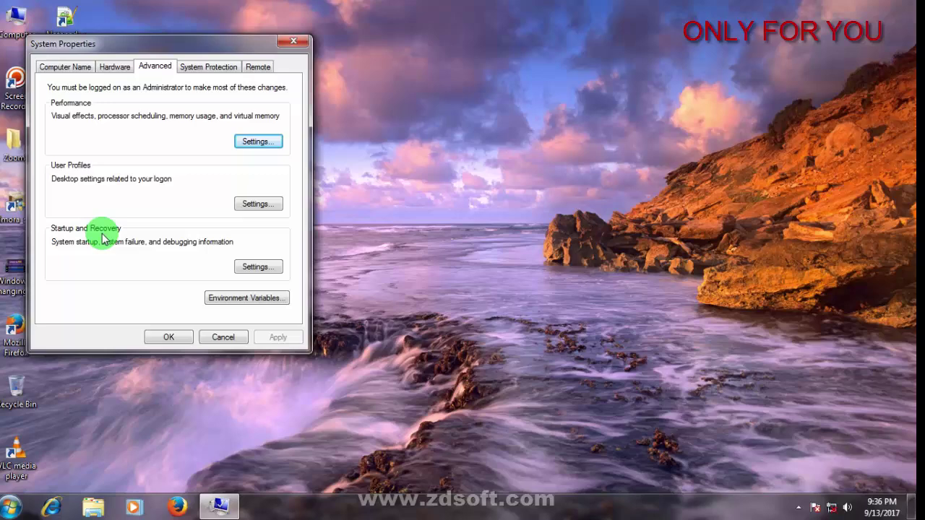
Turn off Automatically restart for system failures in the Startup and Recovery settings and accept both dialogs
click(258, 267)
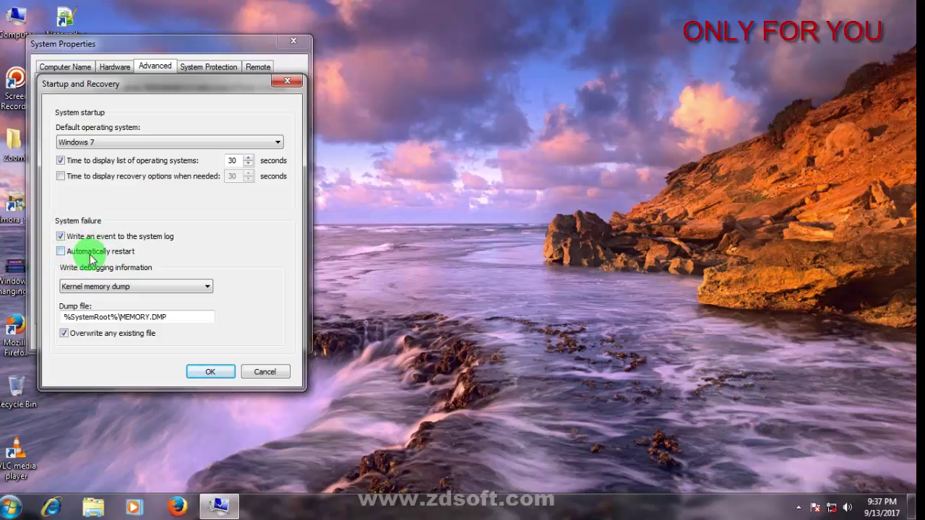
click(62, 253)
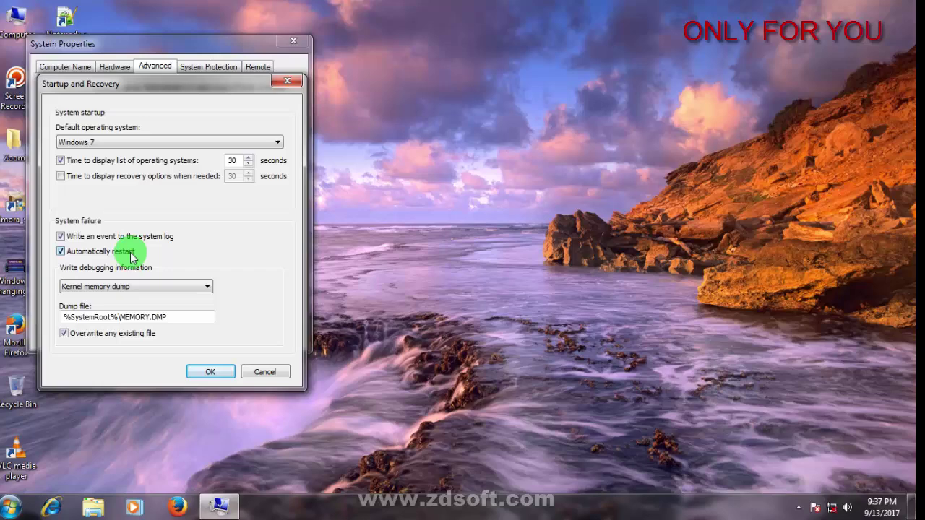
click(61, 251)
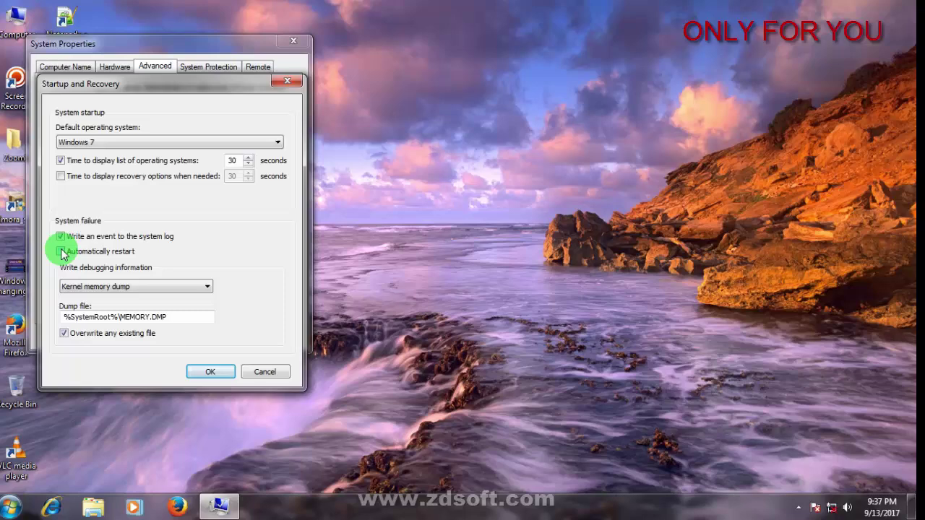
click(212, 372)
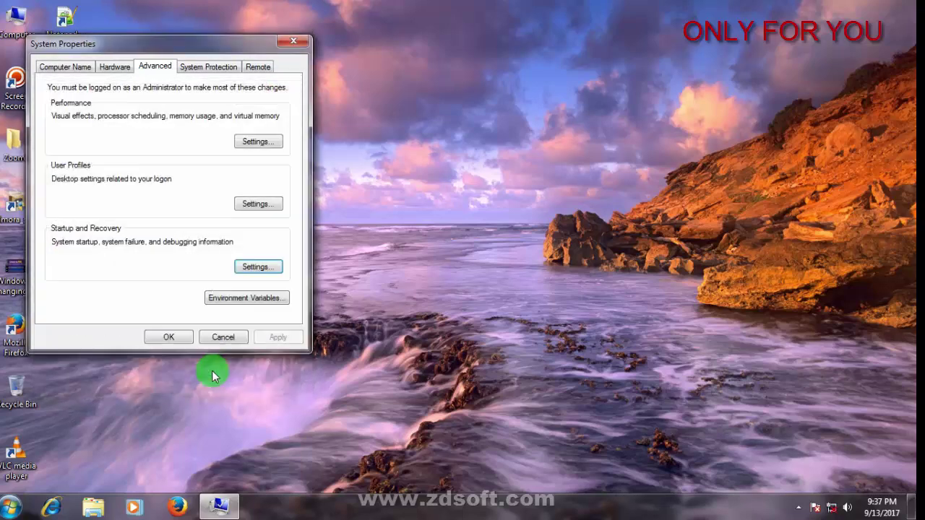
click(169, 337)
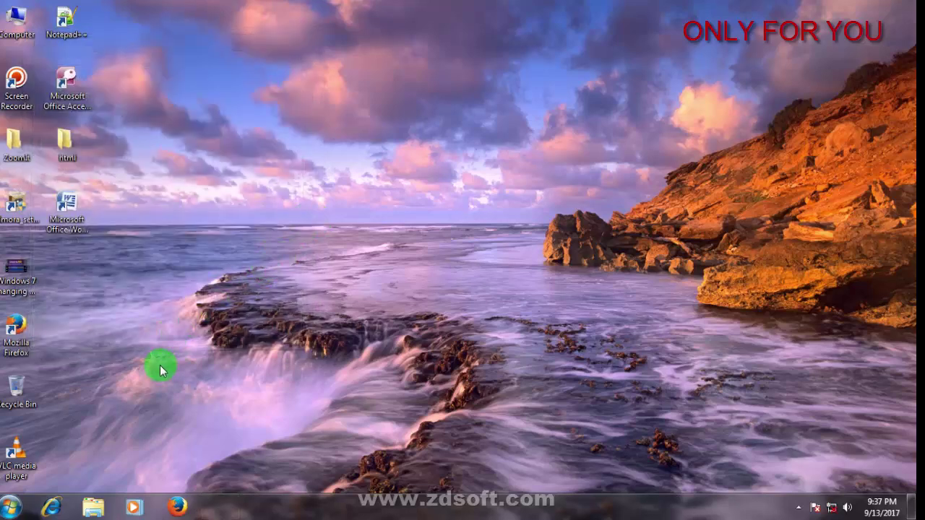
Search Windows for "regedit" and open the Registry Editor
click(16, 506)
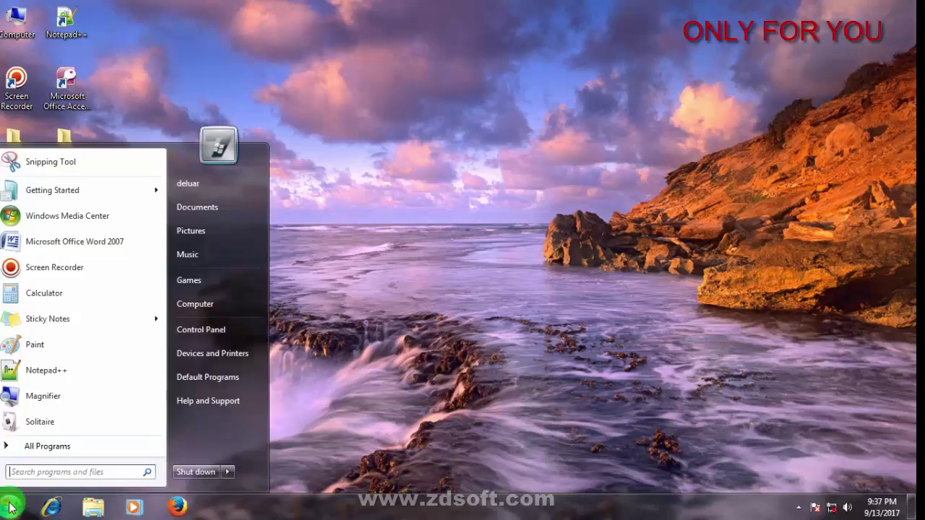
click(52, 472)
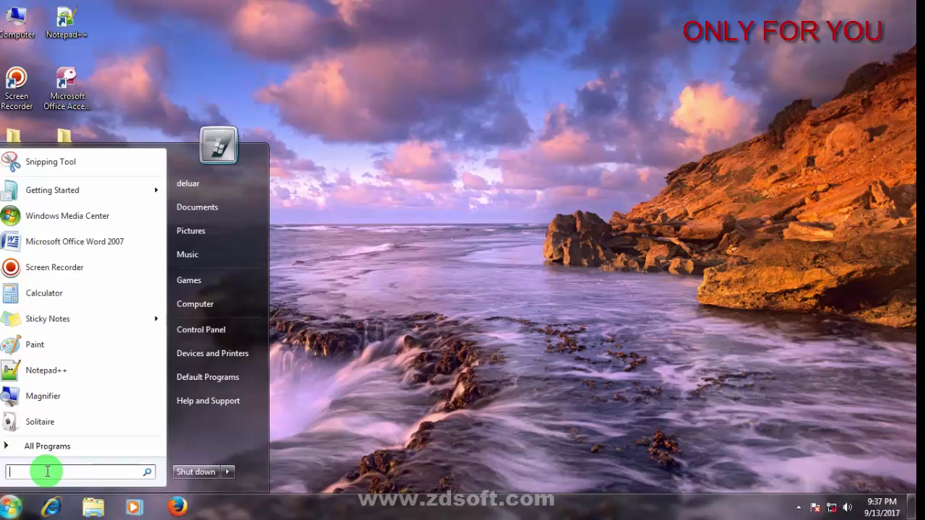
text(reged)
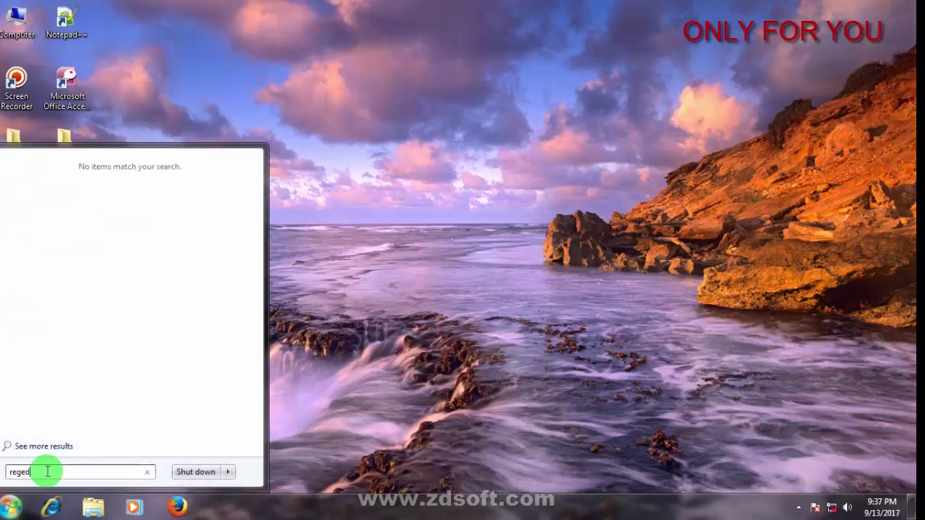
text(it)
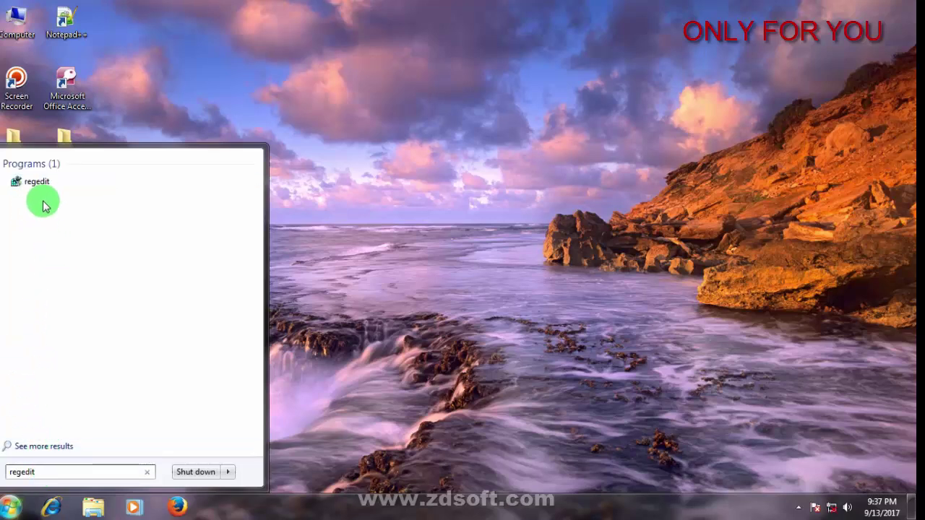
click(31, 182)
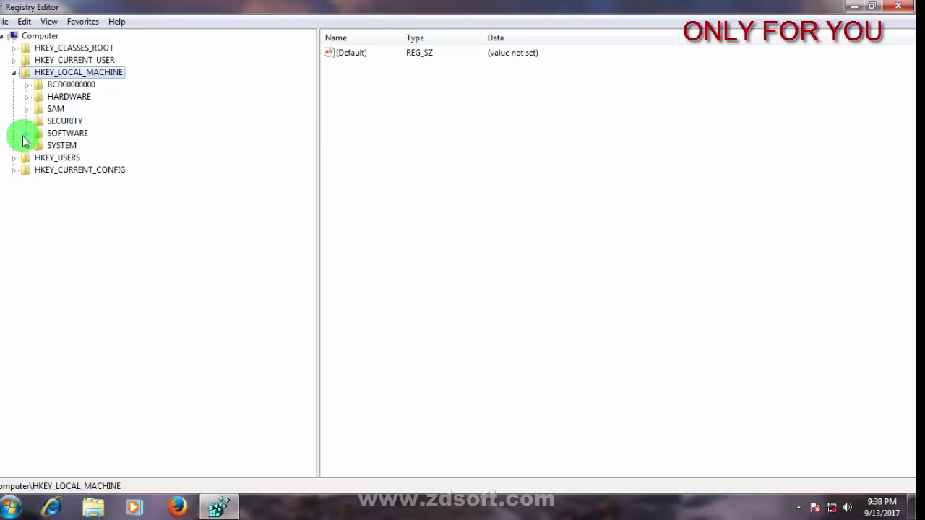
Expand the registry tree under HKEY_LOCAL_MACHINE to SOFTWARE\Policies\Microsoft\Windows
click(26, 136)
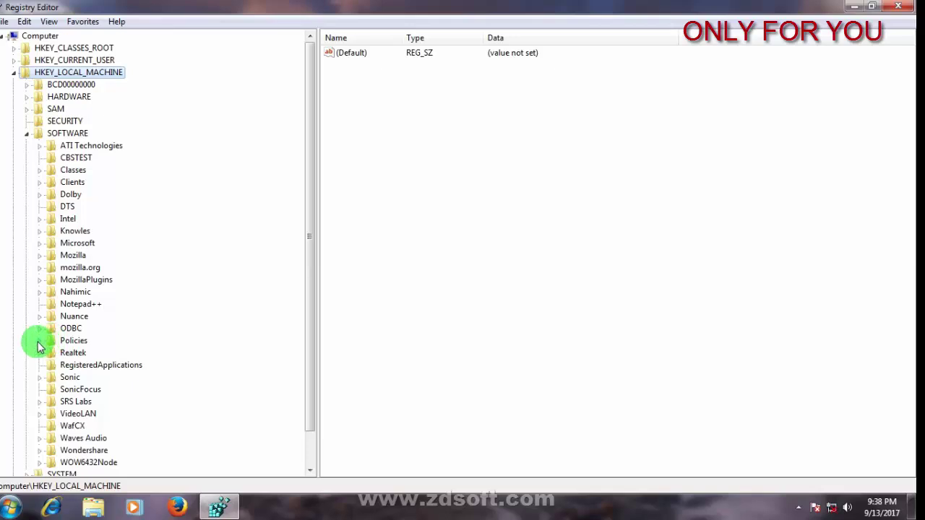
click(39, 343)
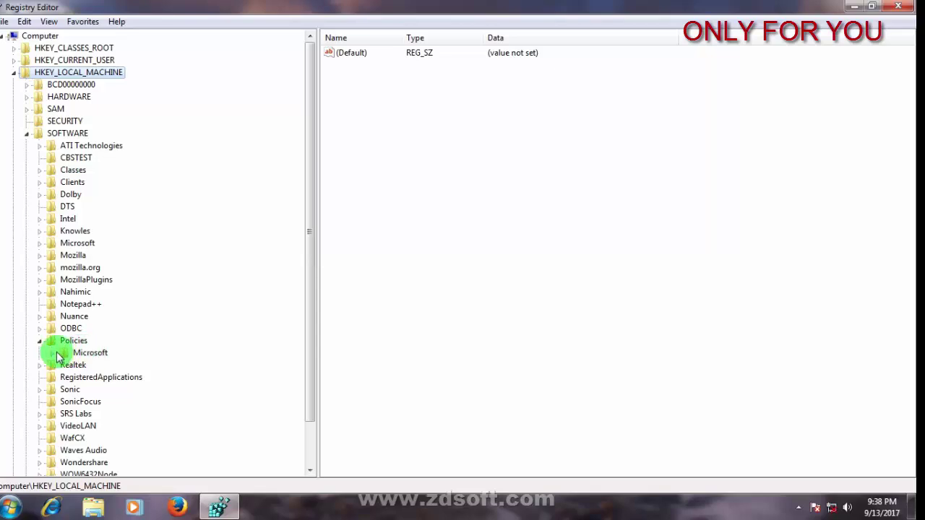
click(52, 355)
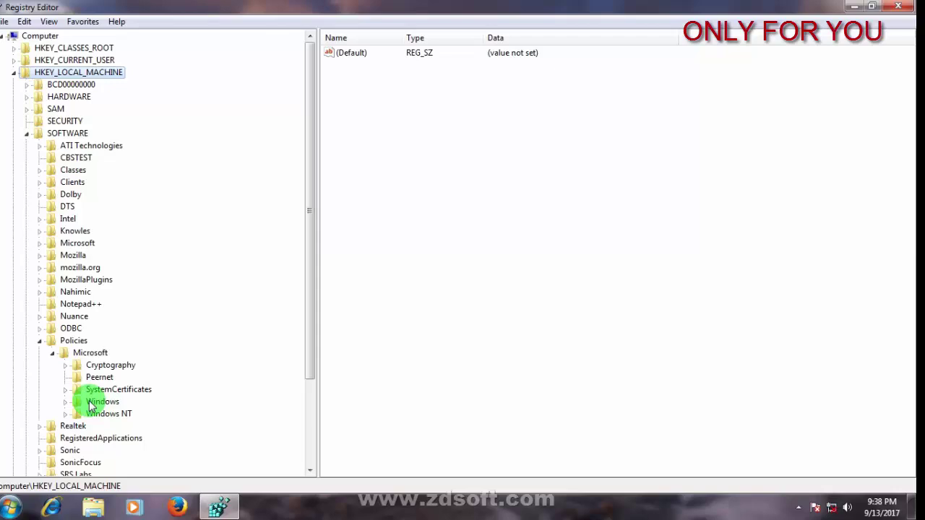
click(65, 403)
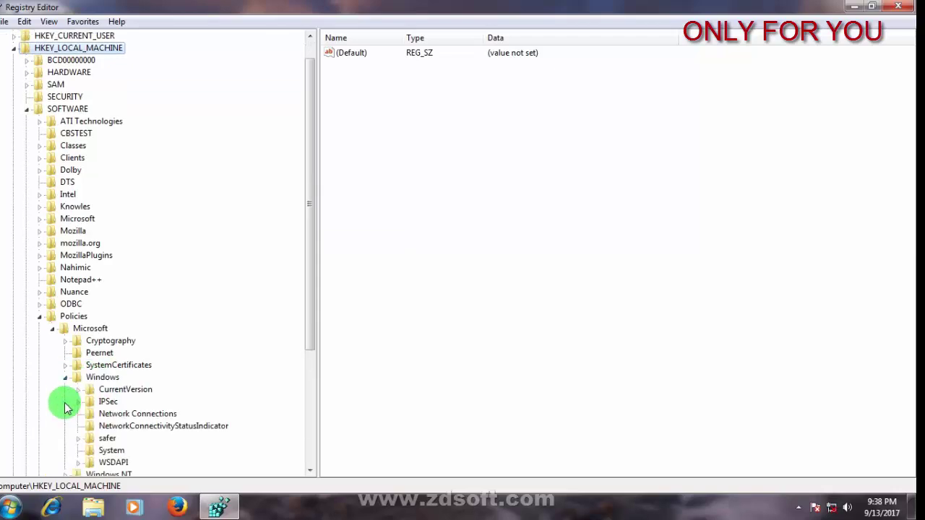
Create a new key named WindowsUpdates under the Policies\Microsoft\Windows key
right_click(114, 379)
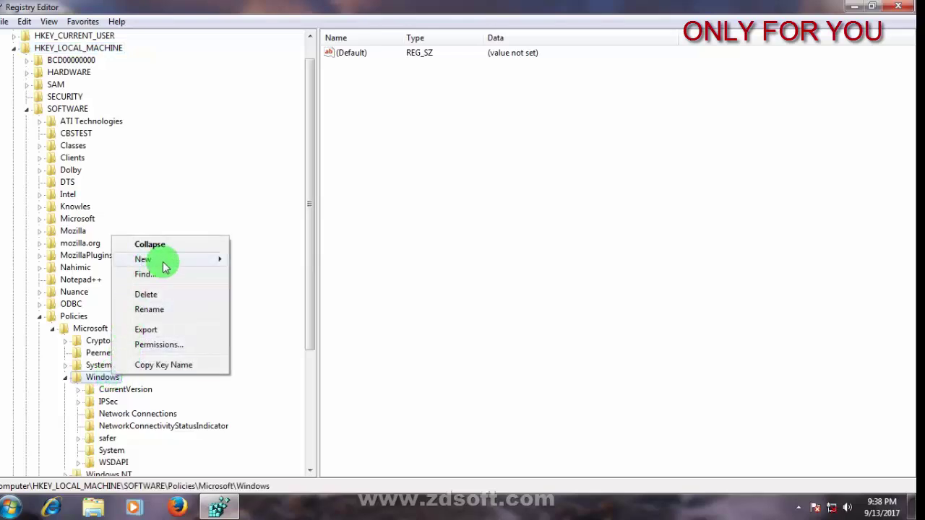
mouse_move(170, 266)
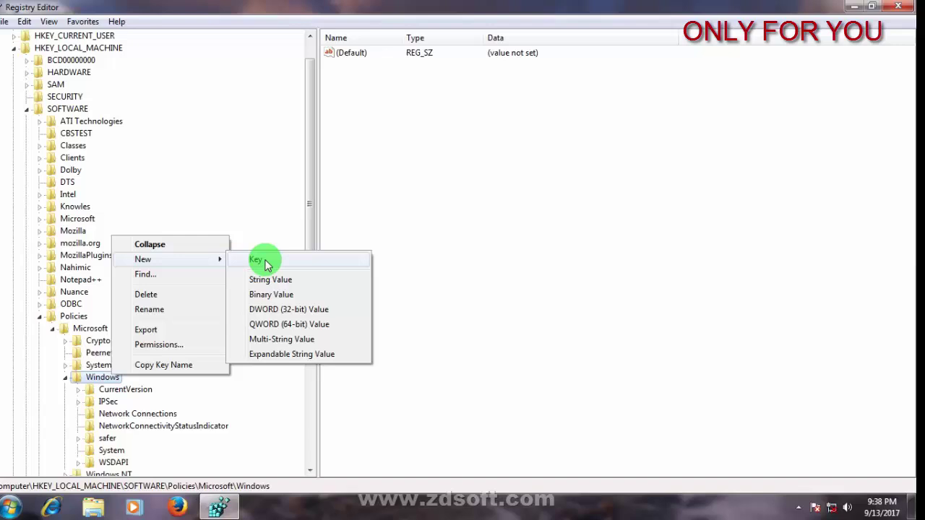
click(257, 261)
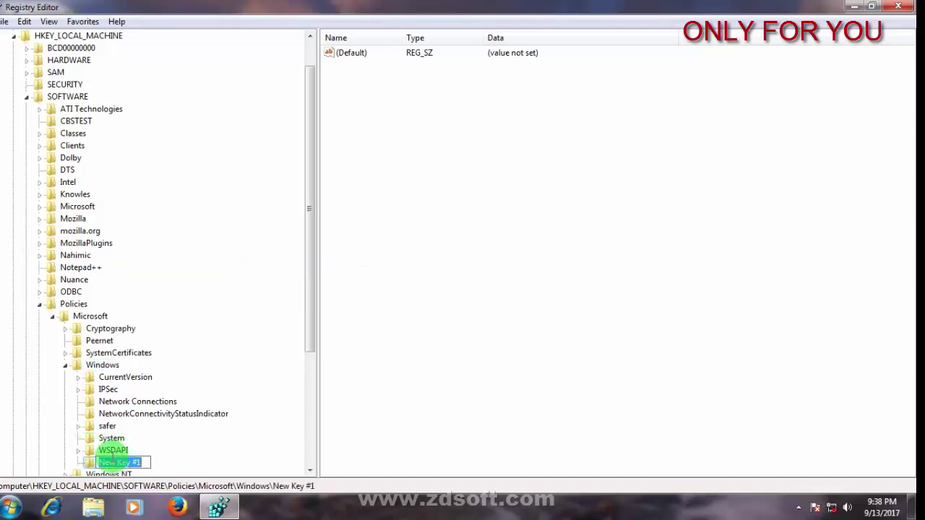
key(BackSpace)
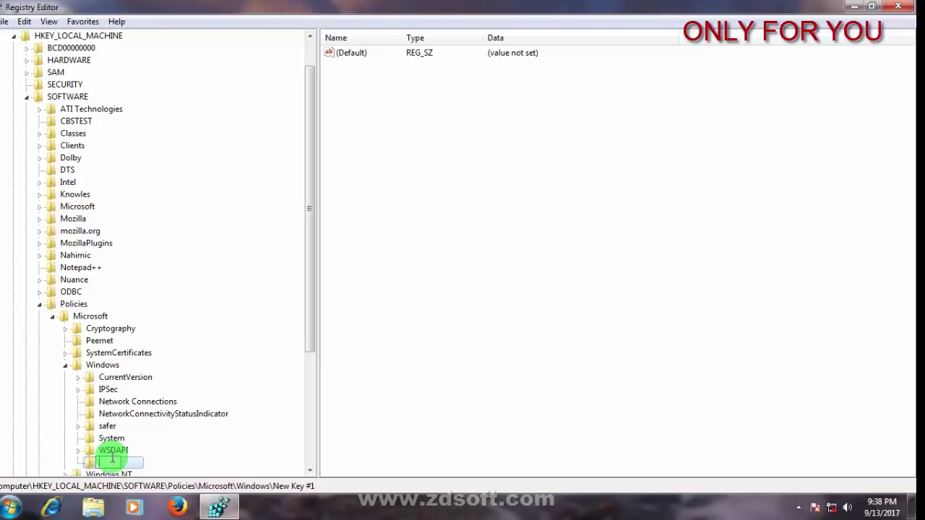
text(Windows)
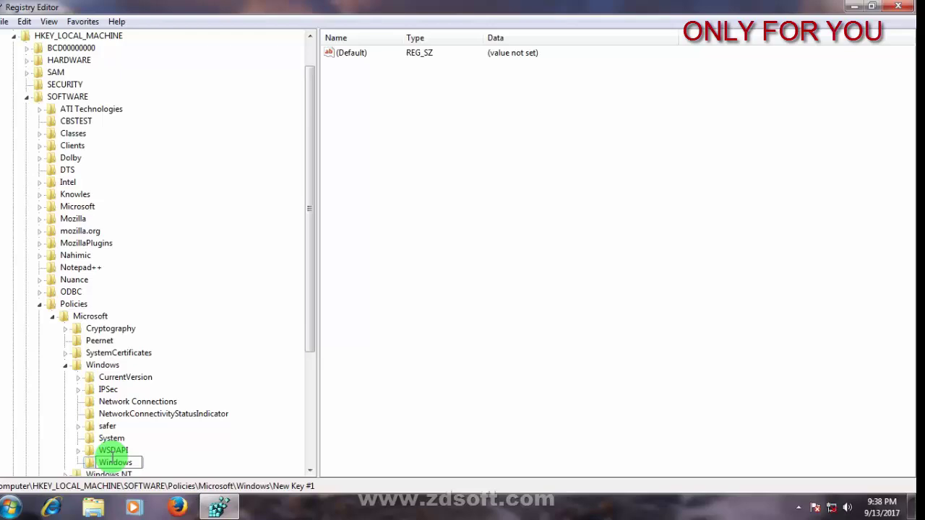
text(Up)
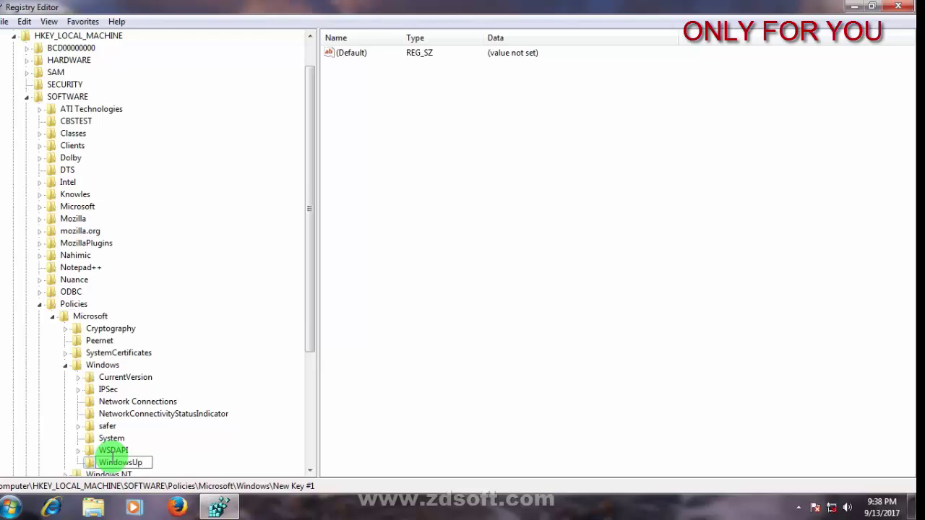
text(dates)
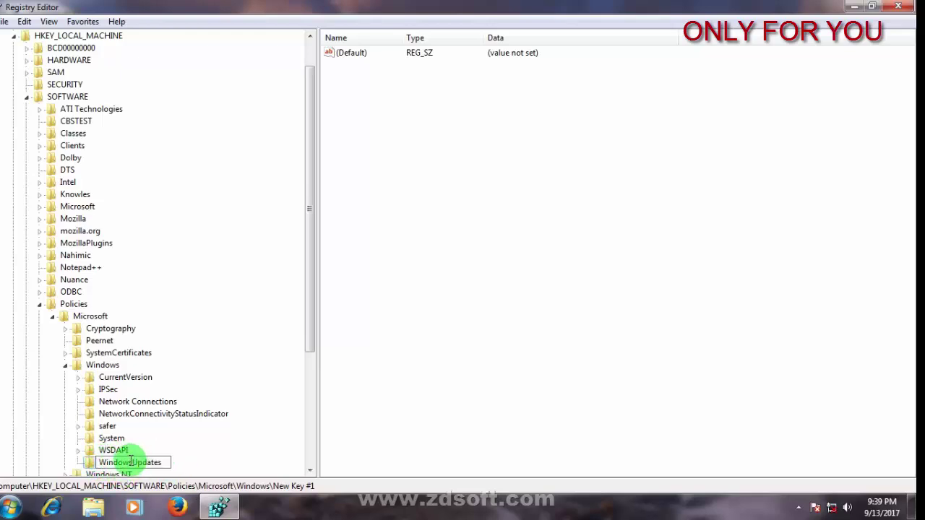
click(211, 458)
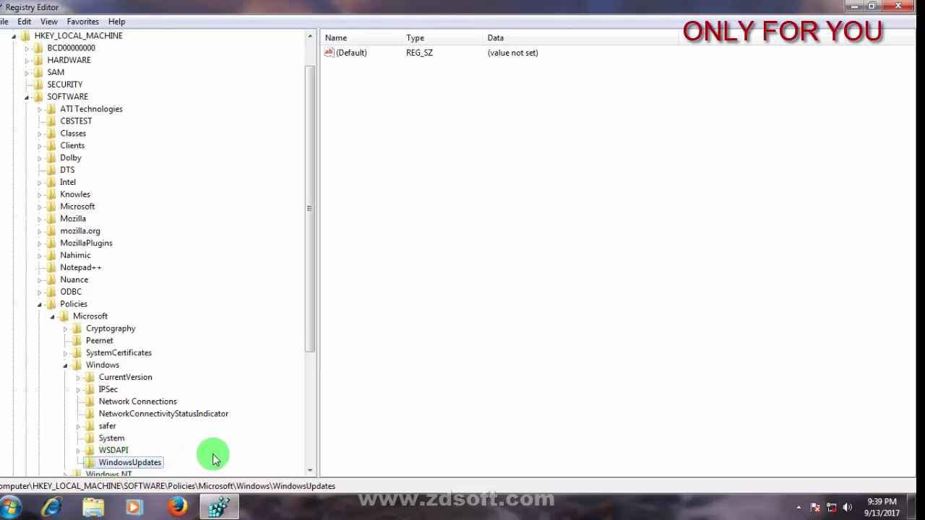
Create a subkey named AU under the WindowsUpdates key
right_click(150, 466)
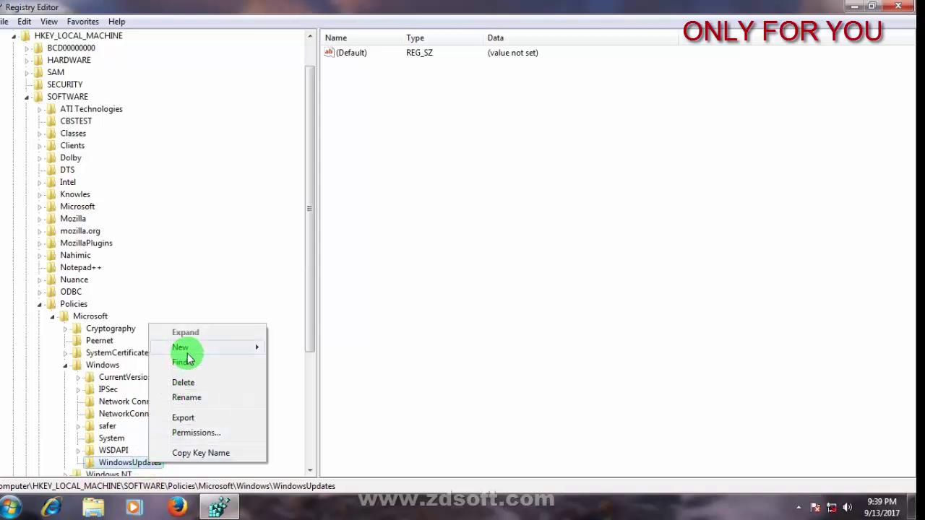
mouse_move(206, 350)
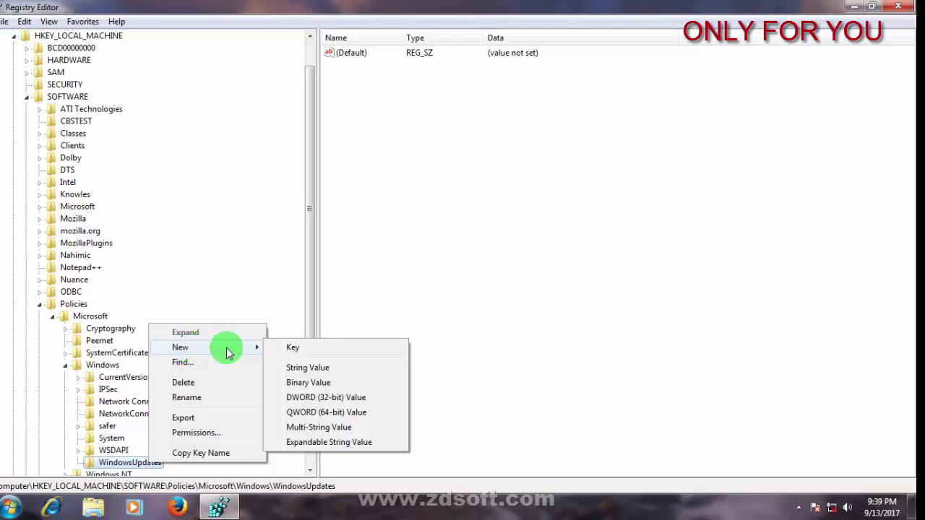
click(295, 348)
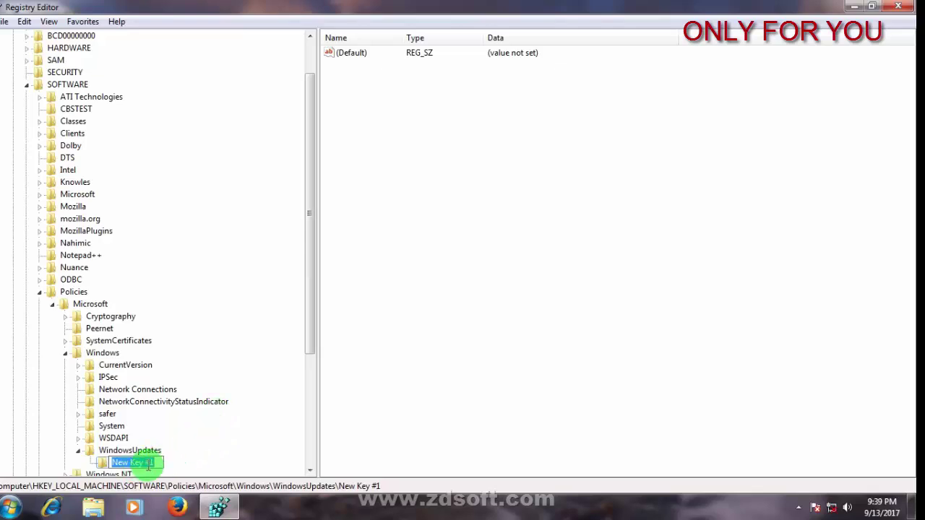
key(BackSpace)
text(A)
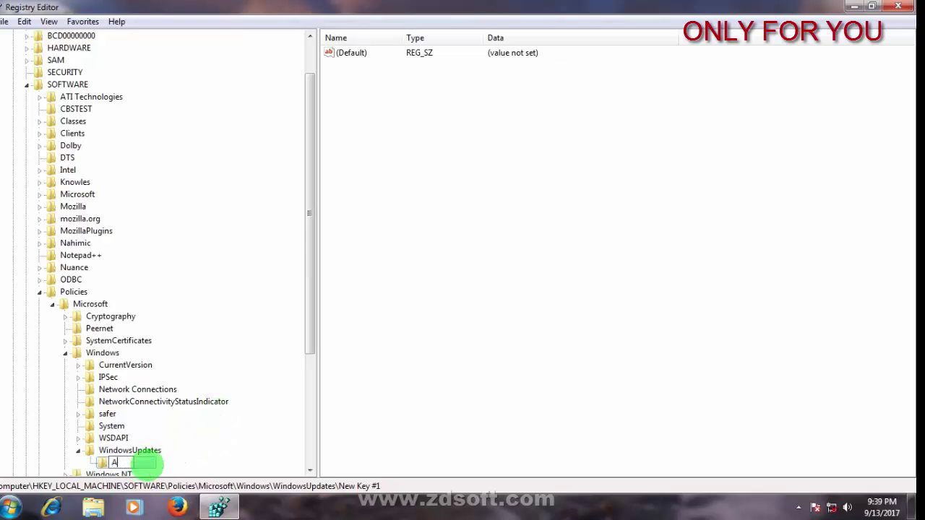
text(U)
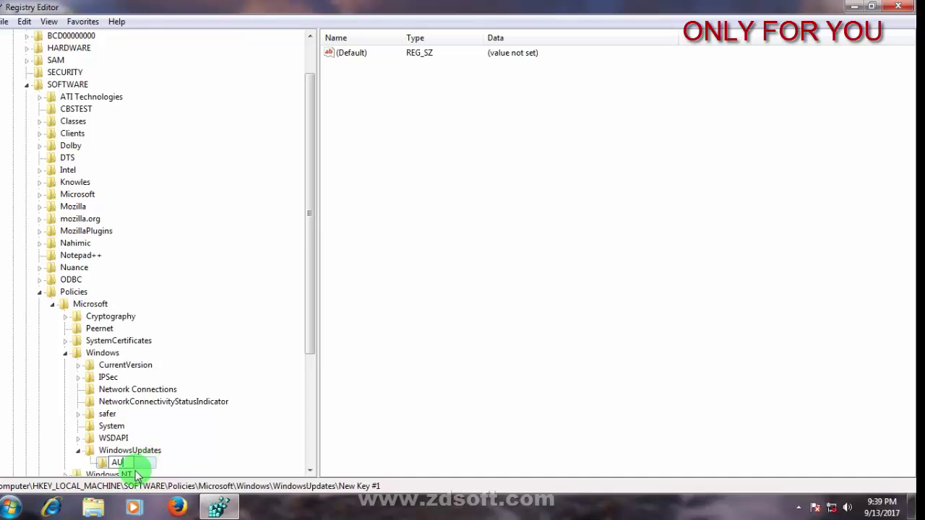
key(Return)
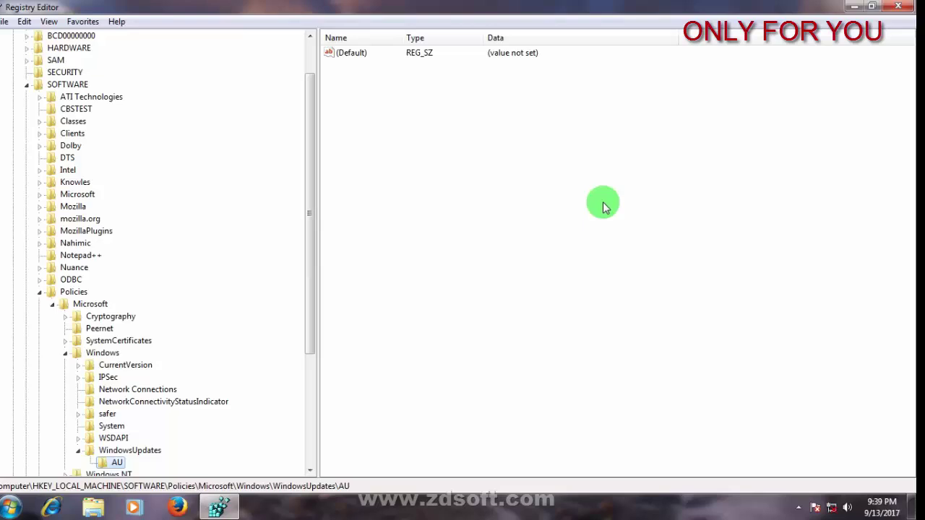
Add a DWORD (32-bit) value named NoAutoRebootWithLoggedOnUser to the AU key
right_click(578, 211)
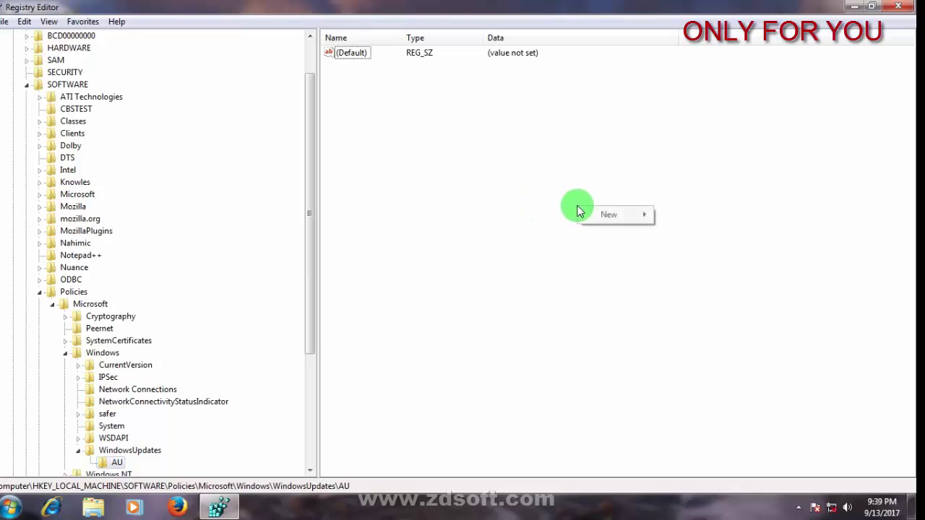
mouse_move(609, 219)
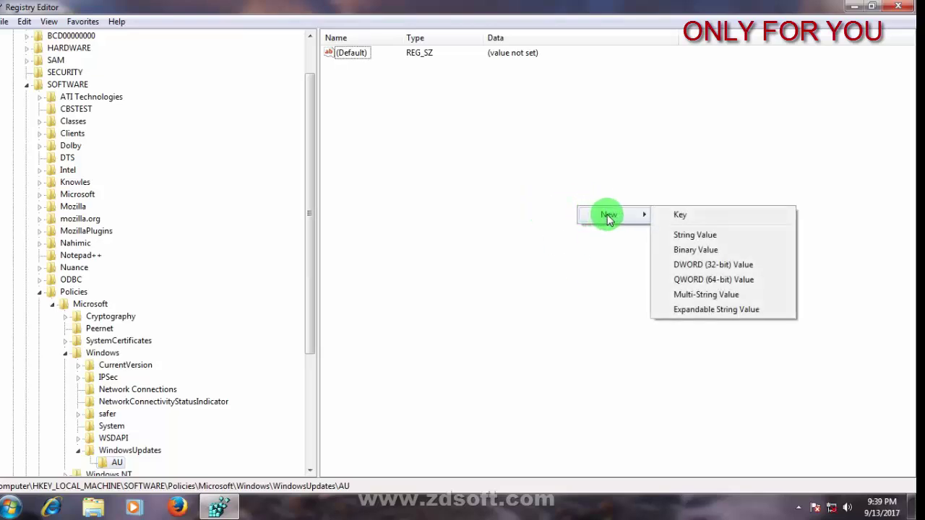
click(739, 267)
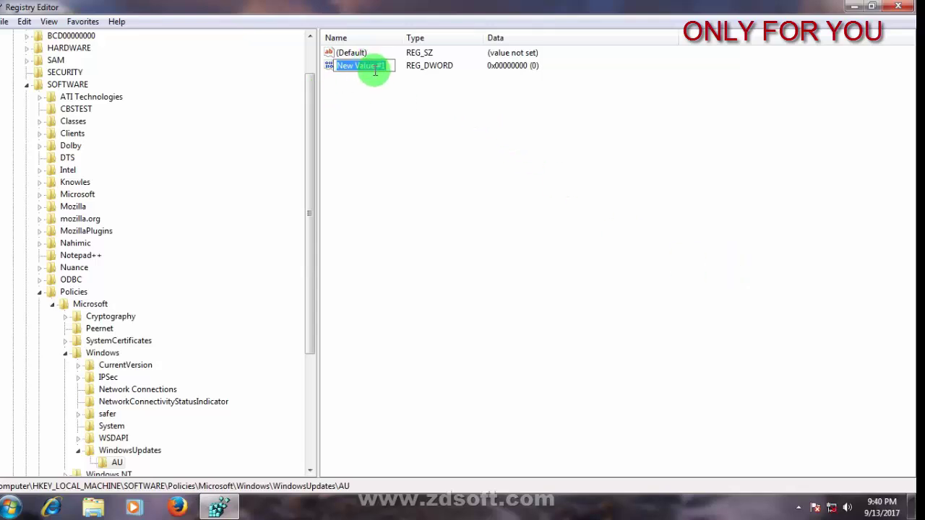
key(BackSpace)
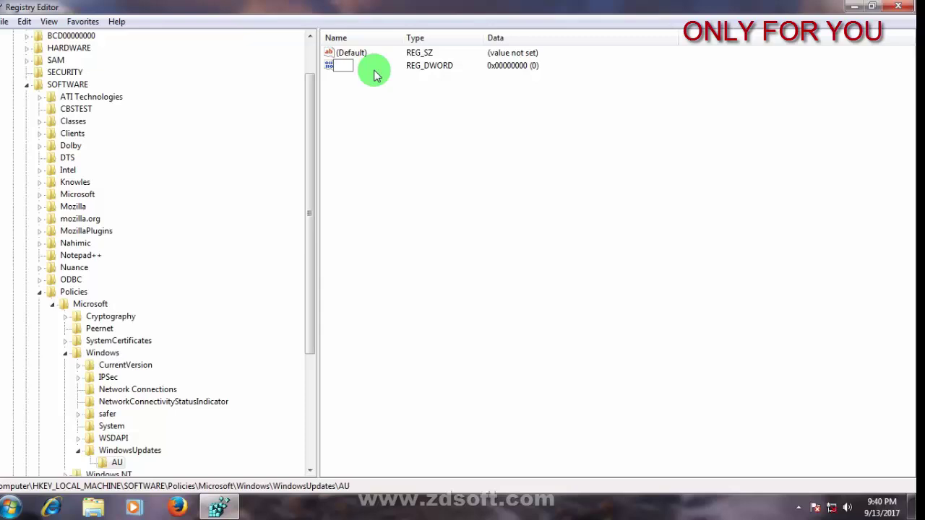
text(N)
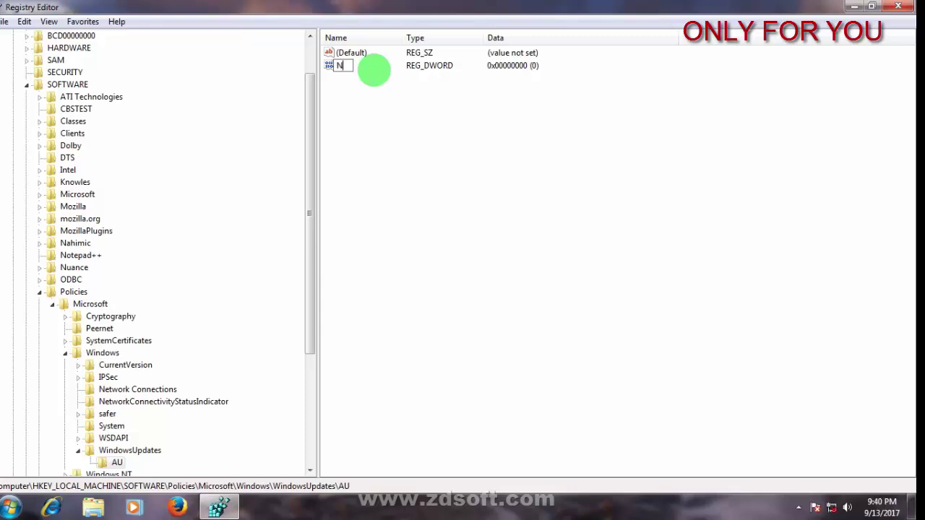
text(oAutoR)
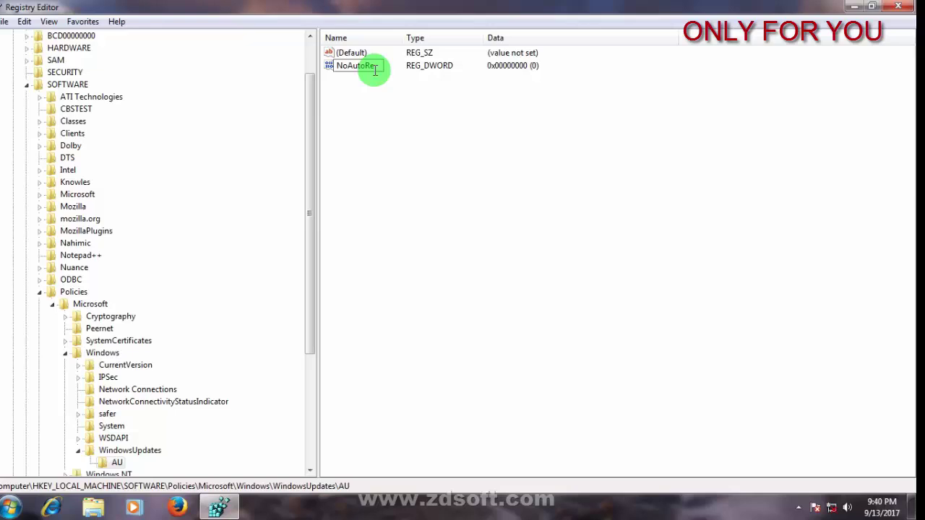
text(eboo)
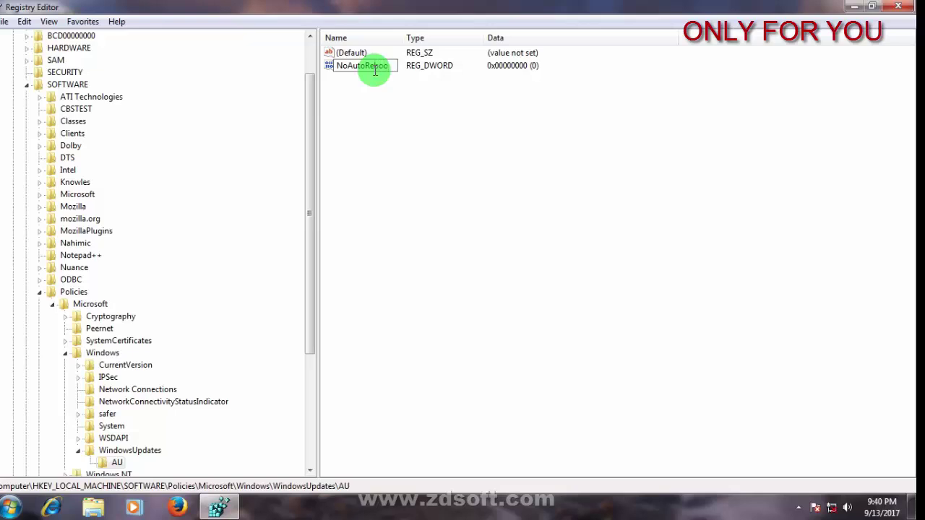
text(tWithLogg)
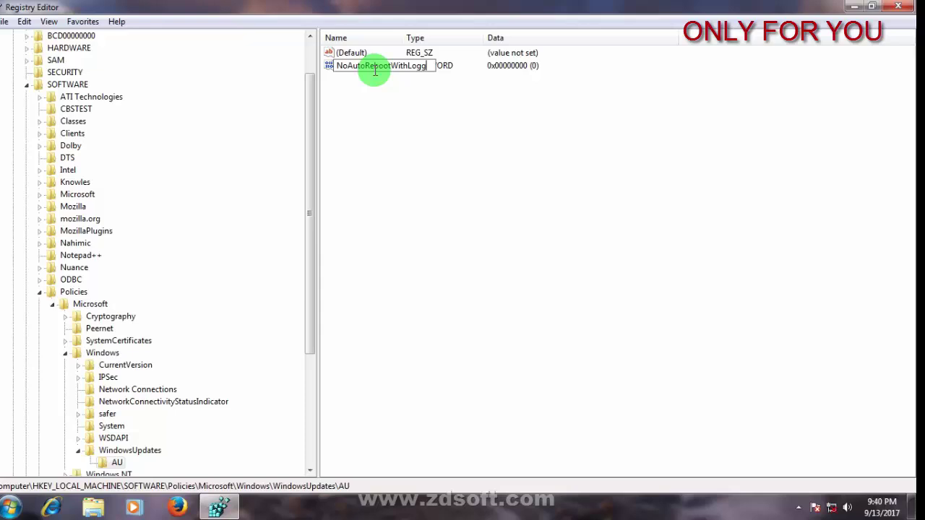
text(ed)
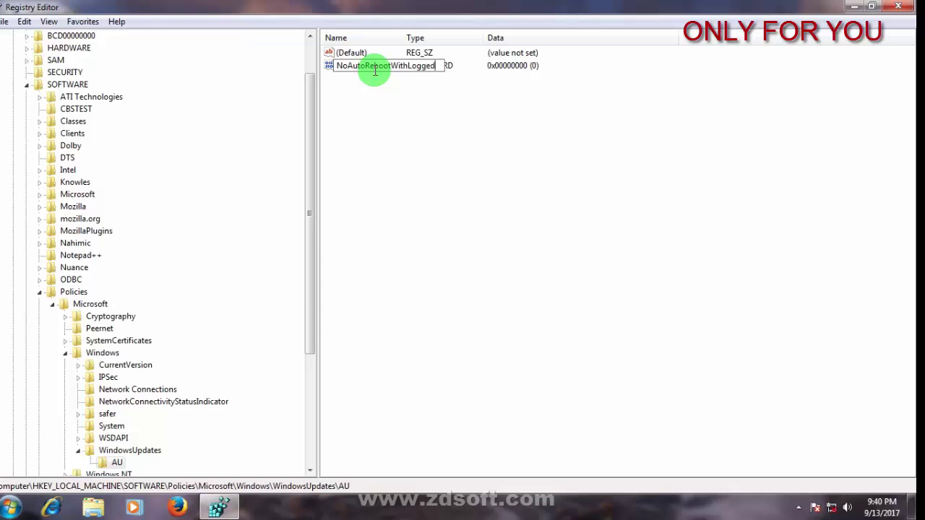
text(OnUser)
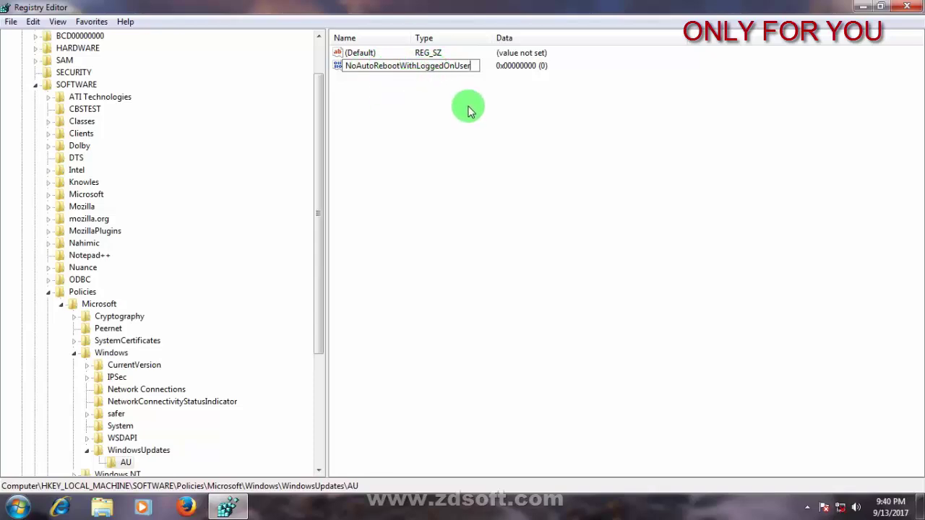
key(Return)
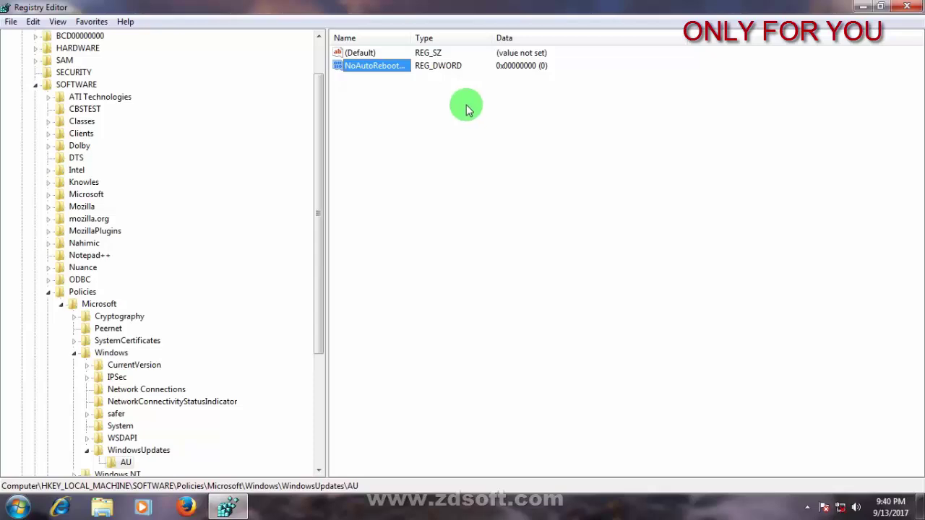
click(417, 76)
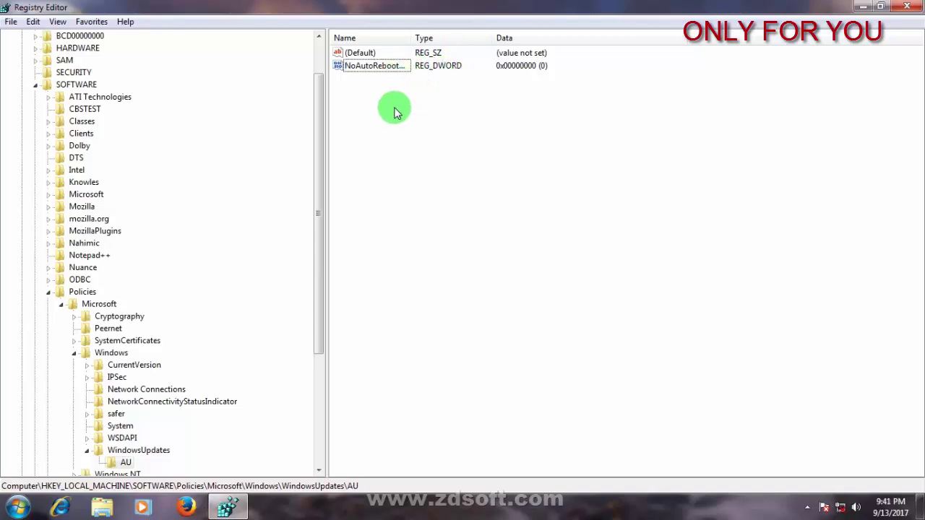
Set the value data of NoAutoRebootWithLoggedOnUser to 1 and close the Registry Editor
right_click(408, 66)
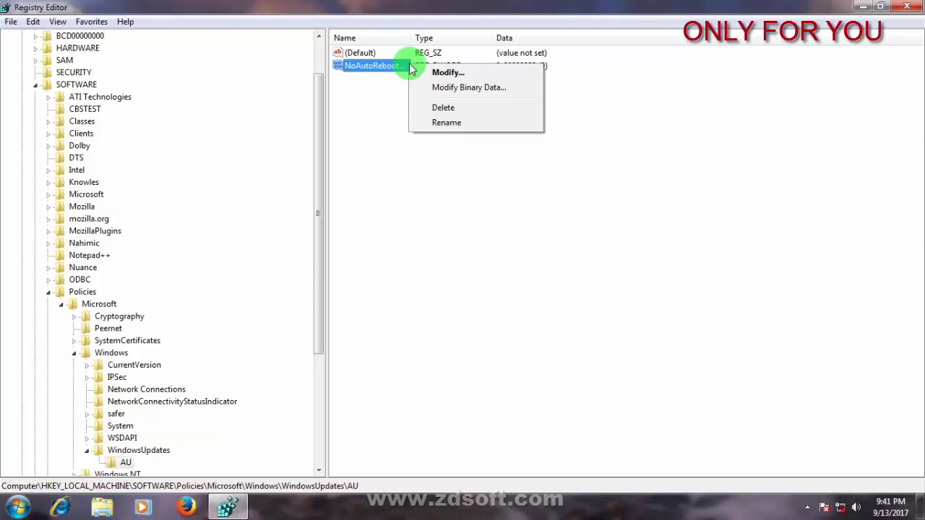
click(448, 73)
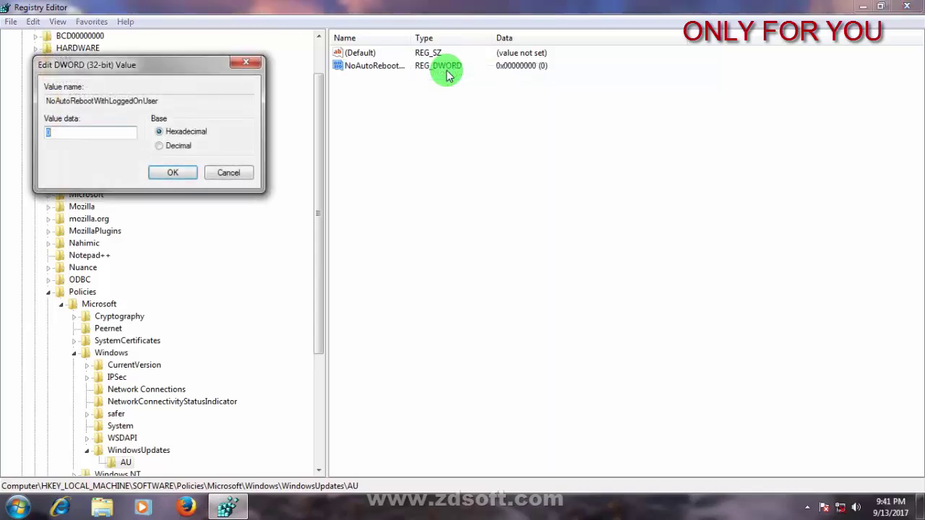
click(85, 133)
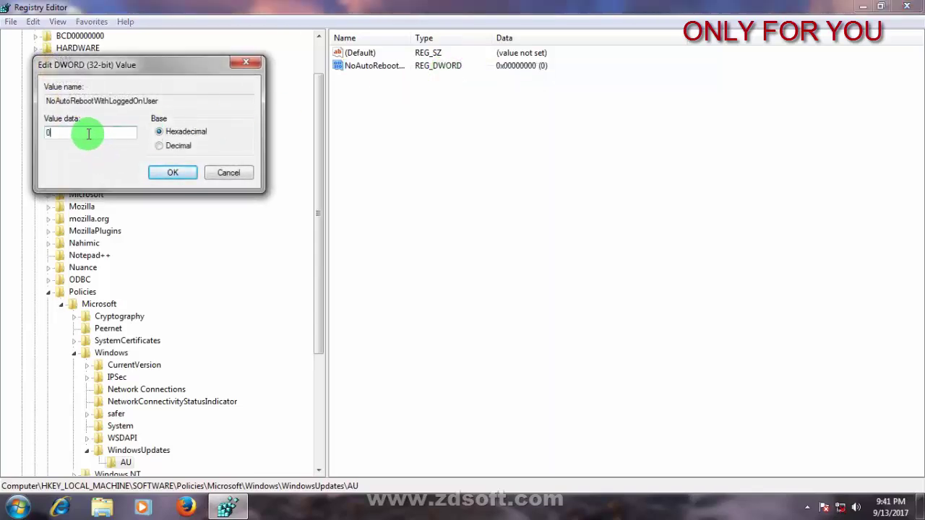
key(BackSpace)
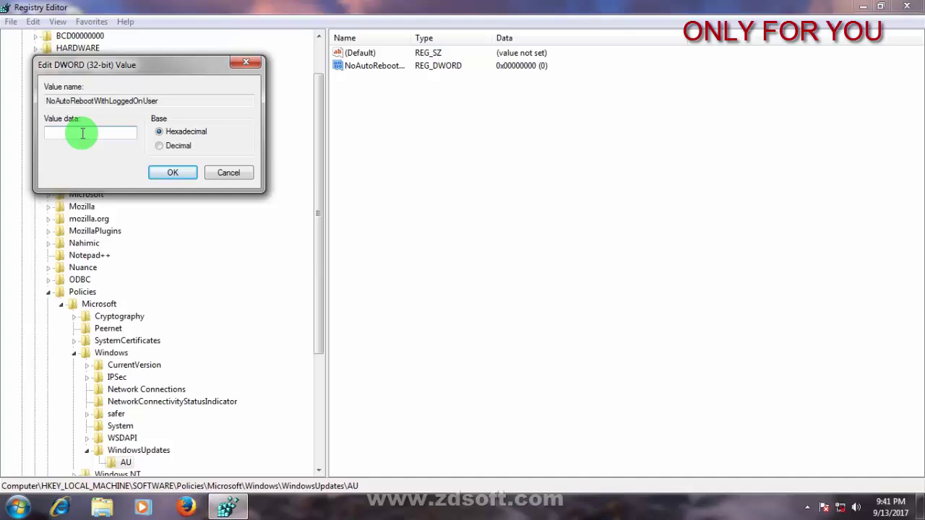
text(1)
click(171, 173)
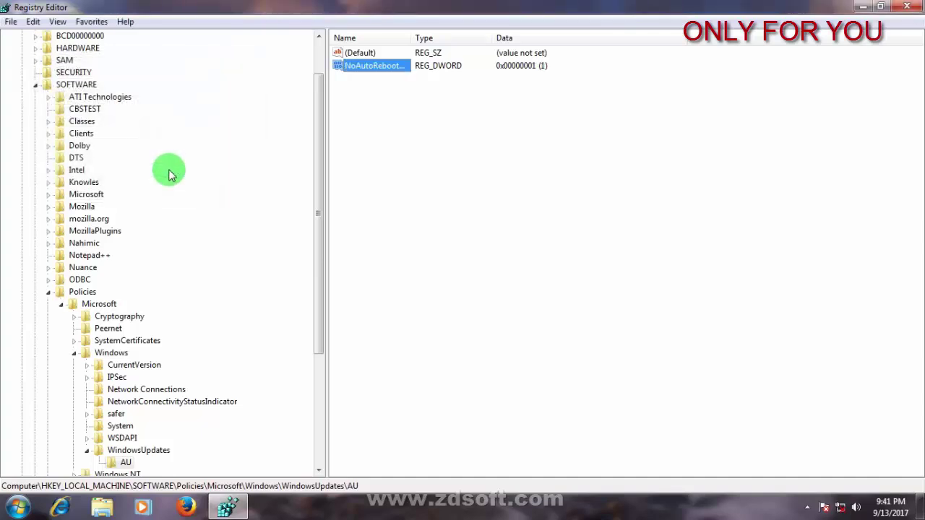
click(919, 8)
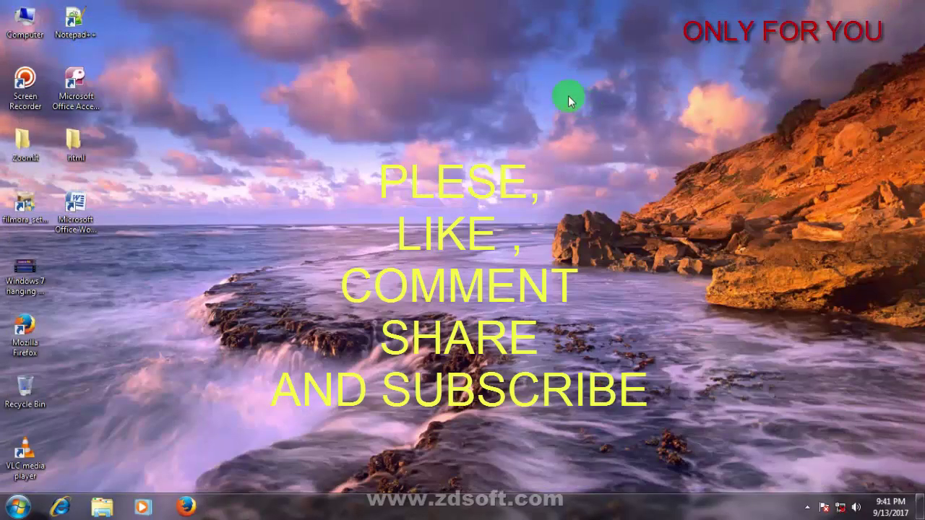